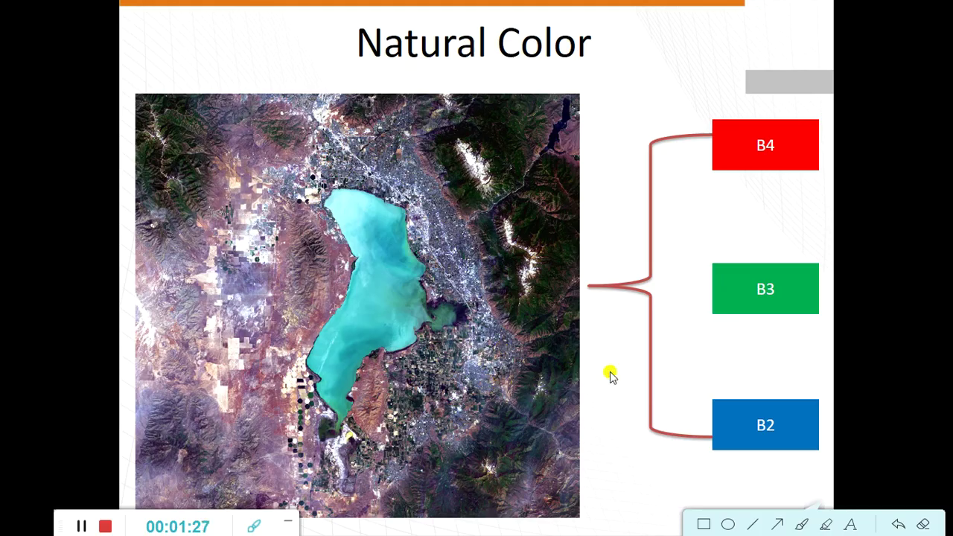
- Exit the slide show back to Normal view on slide 6, 'Natural Color'
key(Escape)
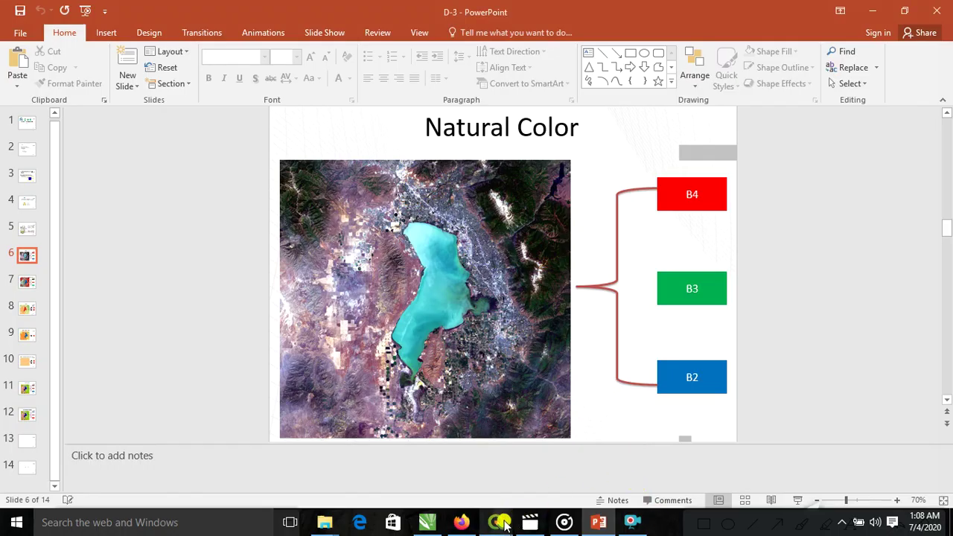
- Dismiss the SCP welcome message
mouse_move(503, 523)
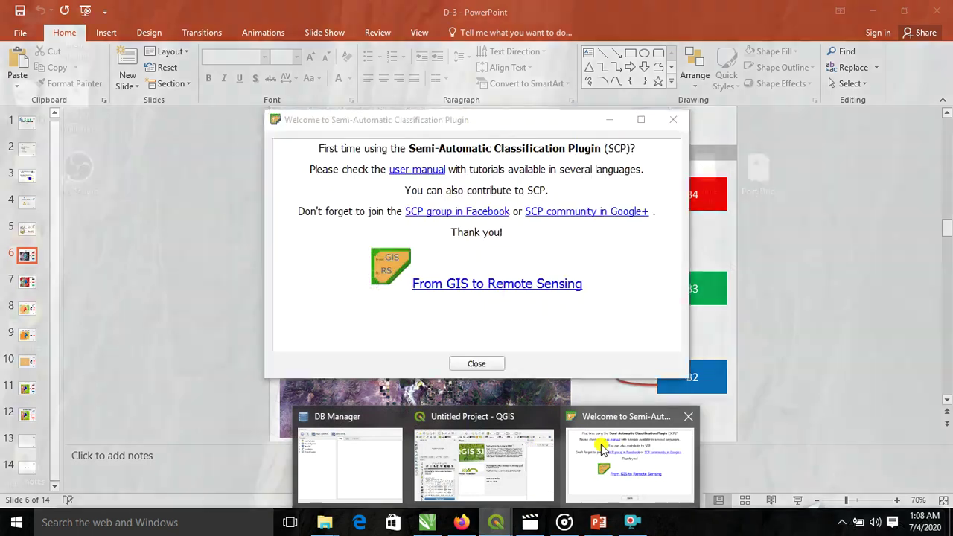
click(601, 446)
click(672, 120)
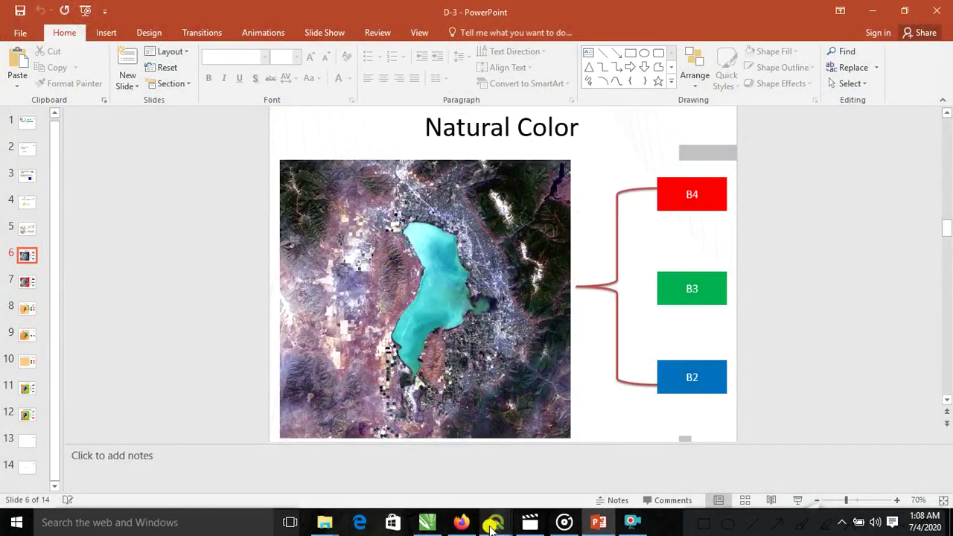
- Bring QGIS to the front and start a new empty project
mouse_move(490, 527)
click(512, 471)
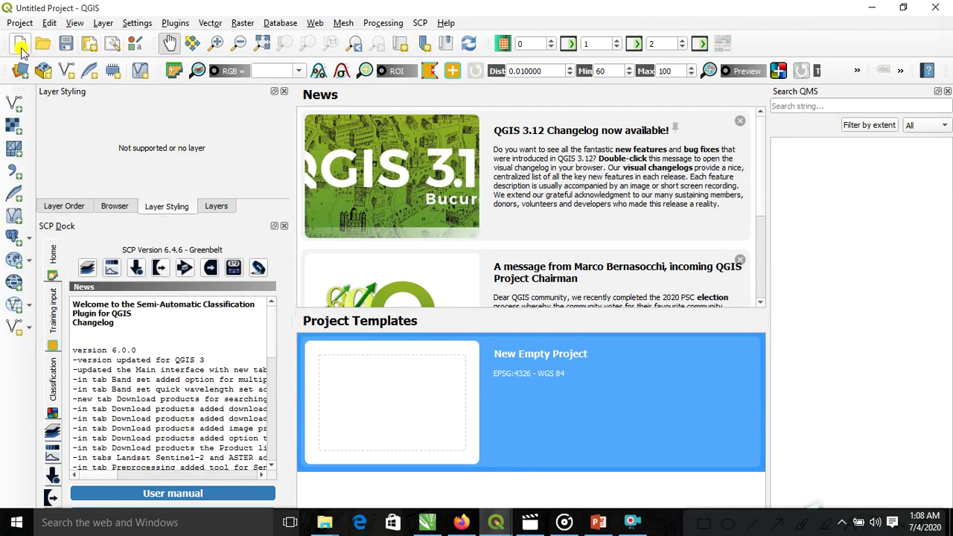
click(20, 23)
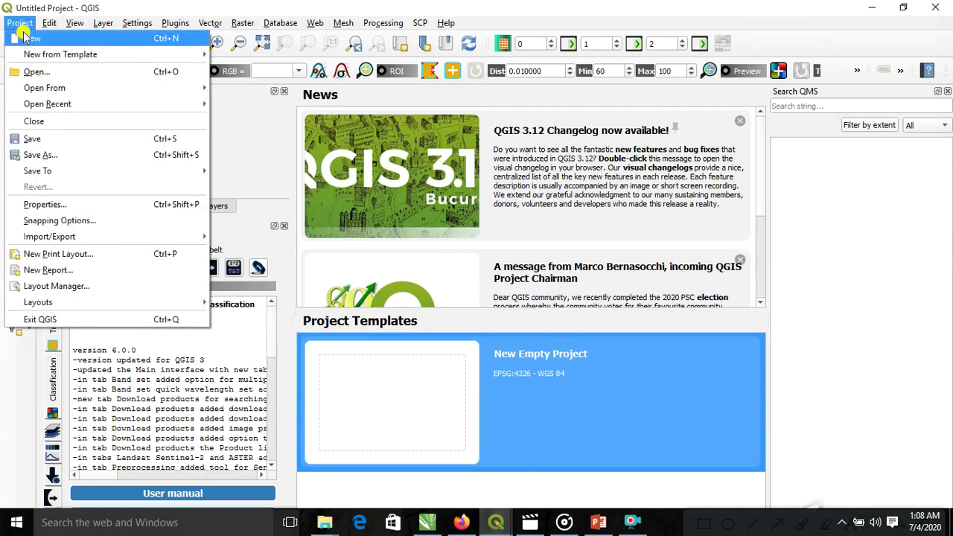
click(28, 38)
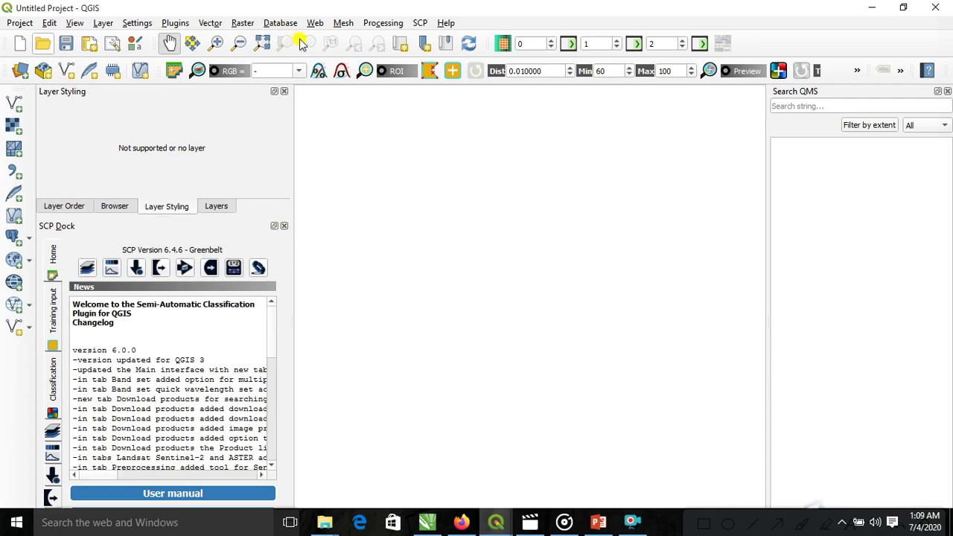
- In the SCP Band set tab, browse to the E:\Practical\Landsat 8 folder
click(420, 22)
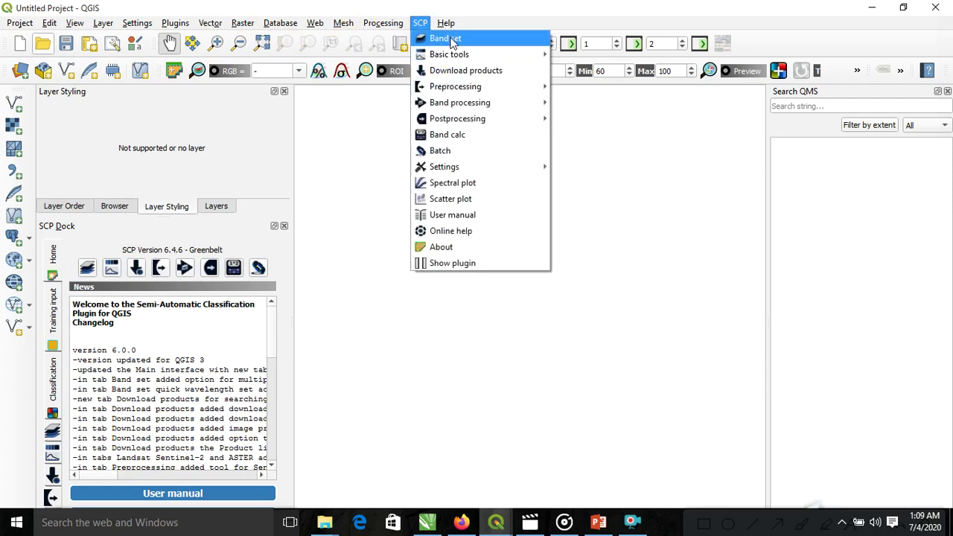
click(451, 37)
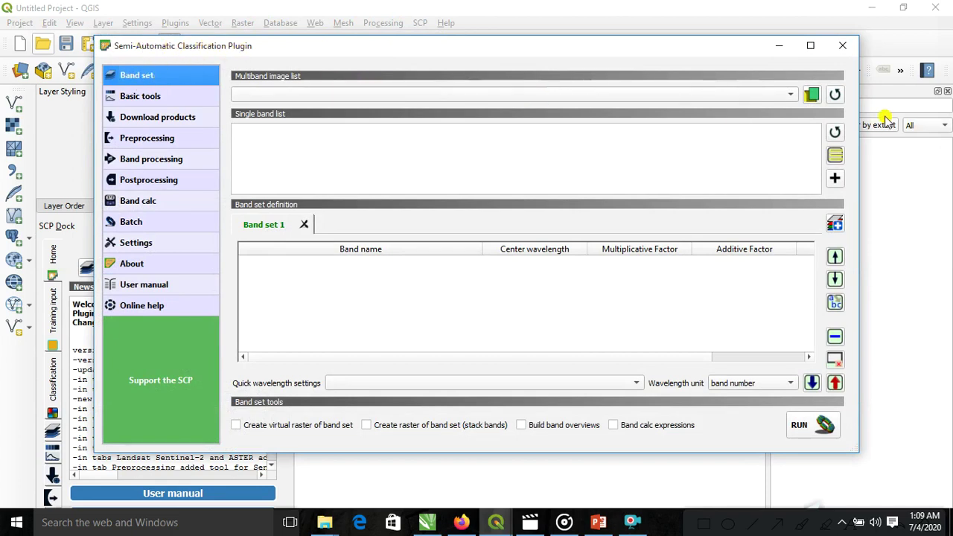
click(811, 94)
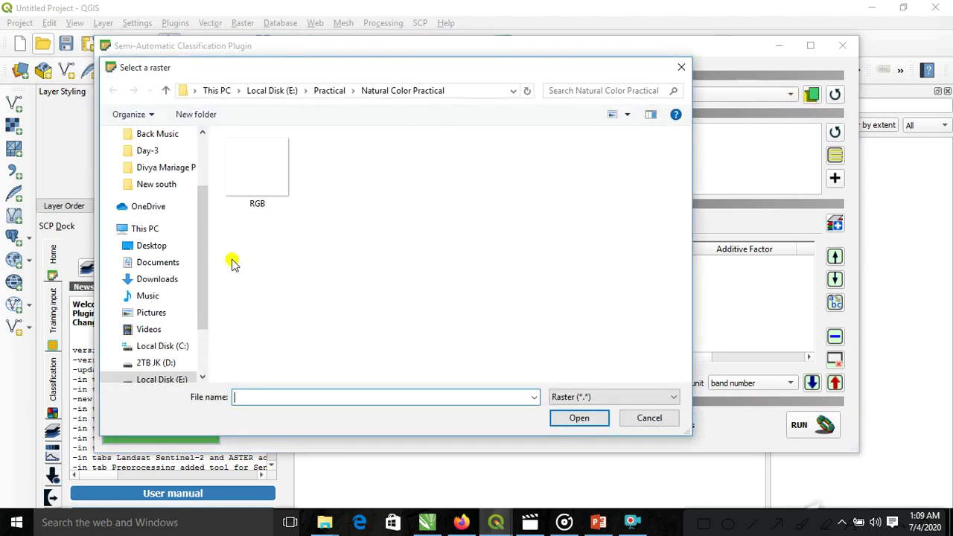
scroll(168, 378, down, 1)
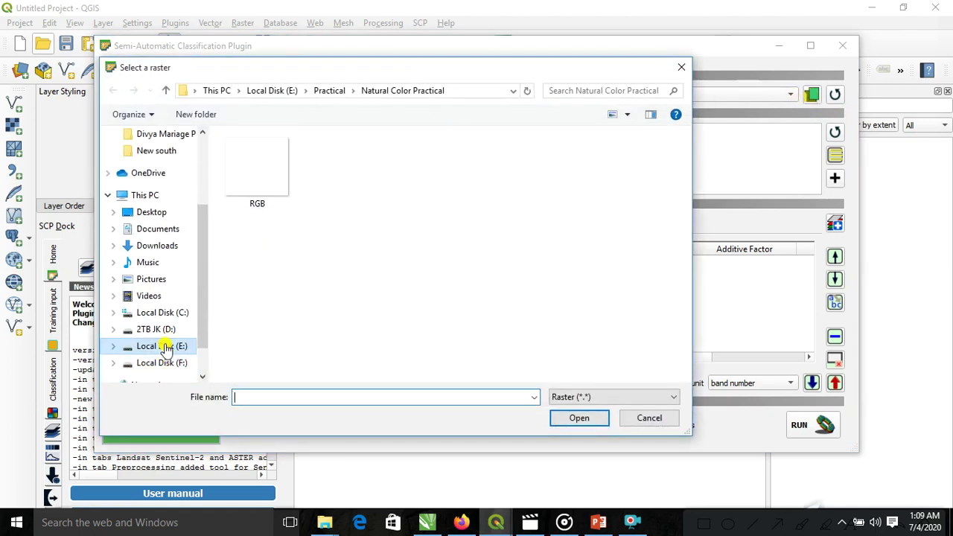
click(162, 345)
double_click(255, 162)
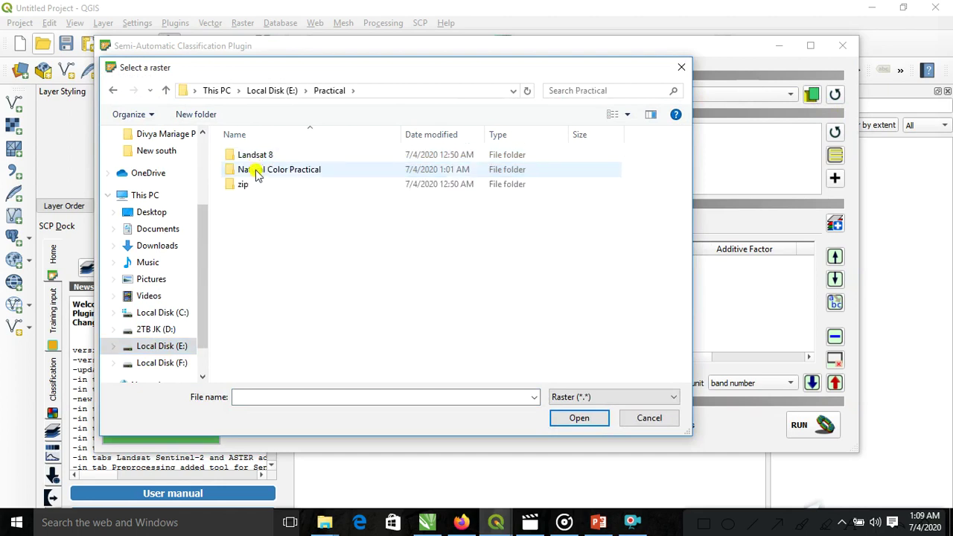
double_click(258, 163)
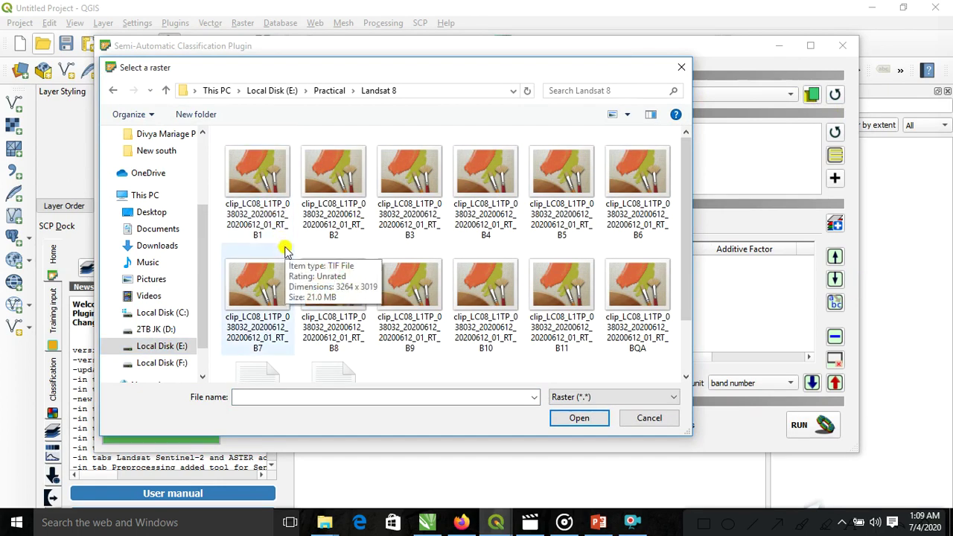
- Select the B2, B3 and B4 band files and load them into Band set 1
click(402, 185)
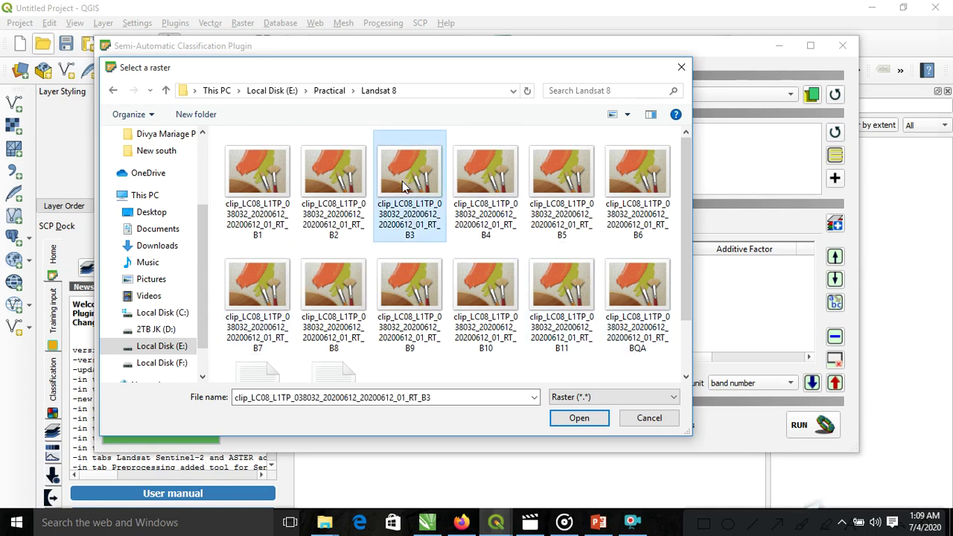
click(495, 190)
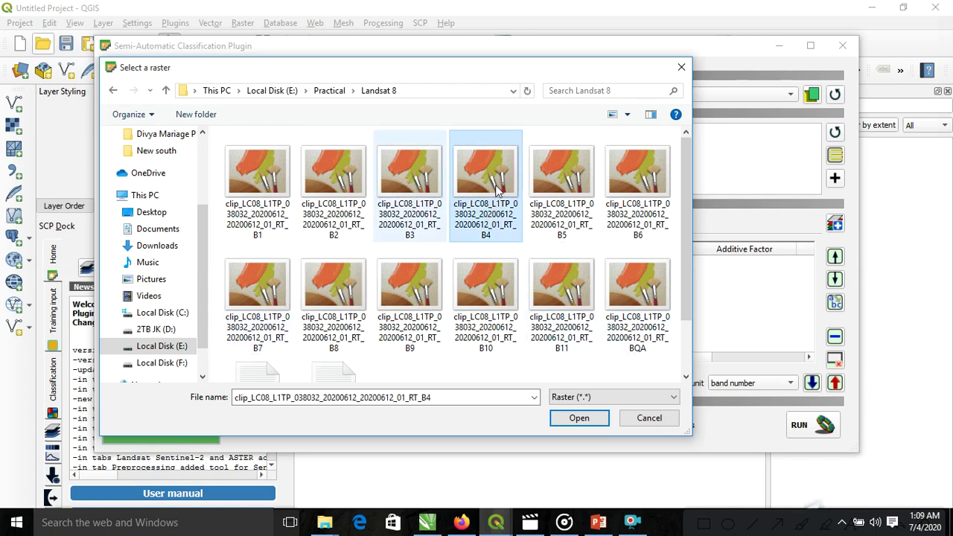
shift+click(422, 192)
shift+click(328, 178)
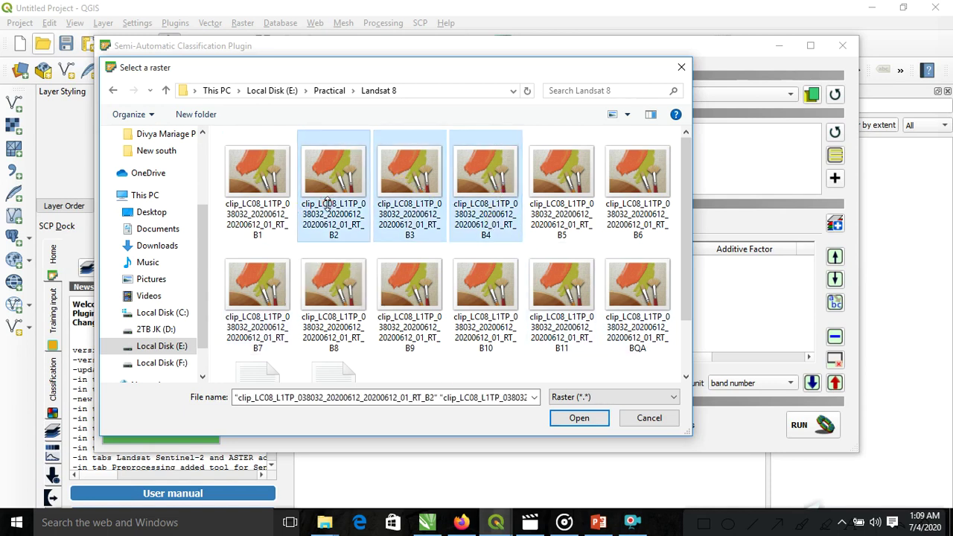
click(580, 418)
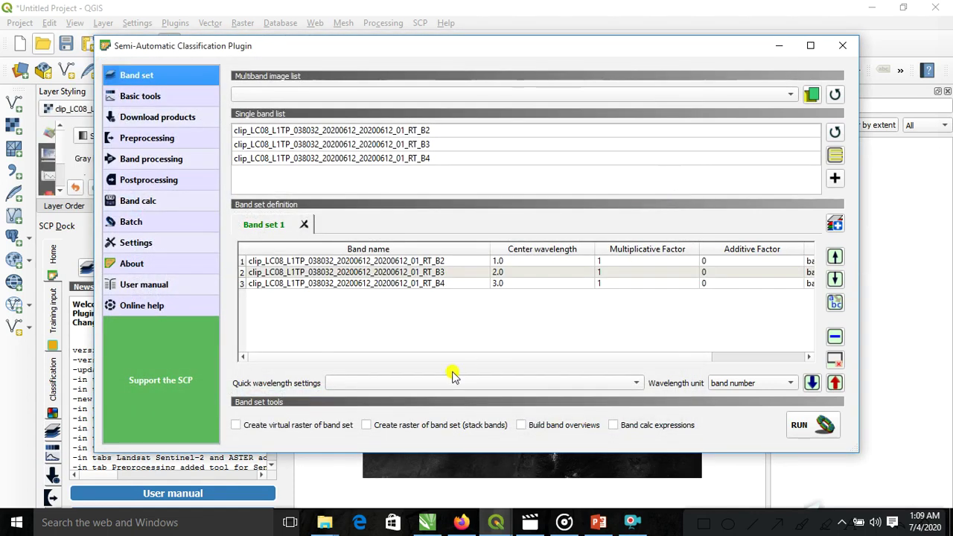
- Apply the Landsat 8 OLI wavelength preset, giving 0.48, 0.56 and 0.655 µm
click(498, 381)
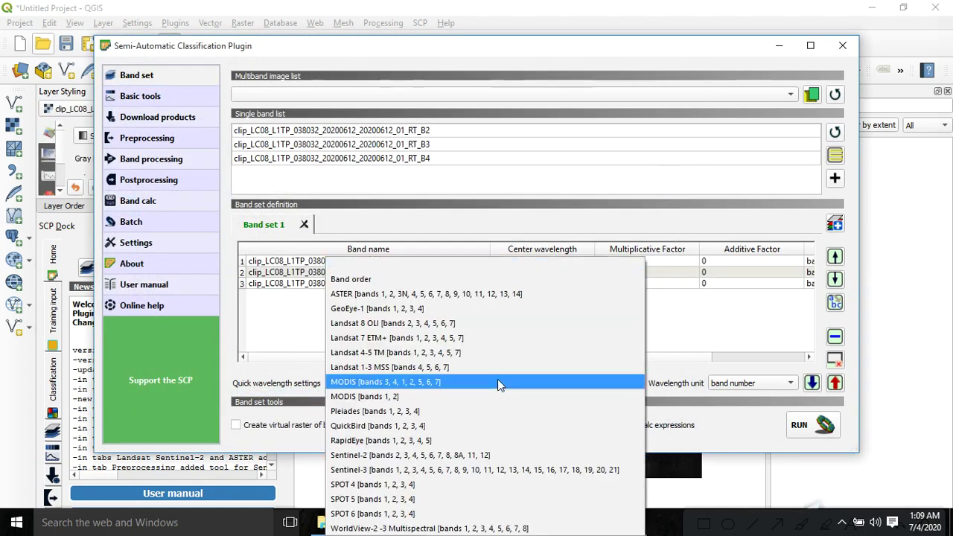
click(421, 324)
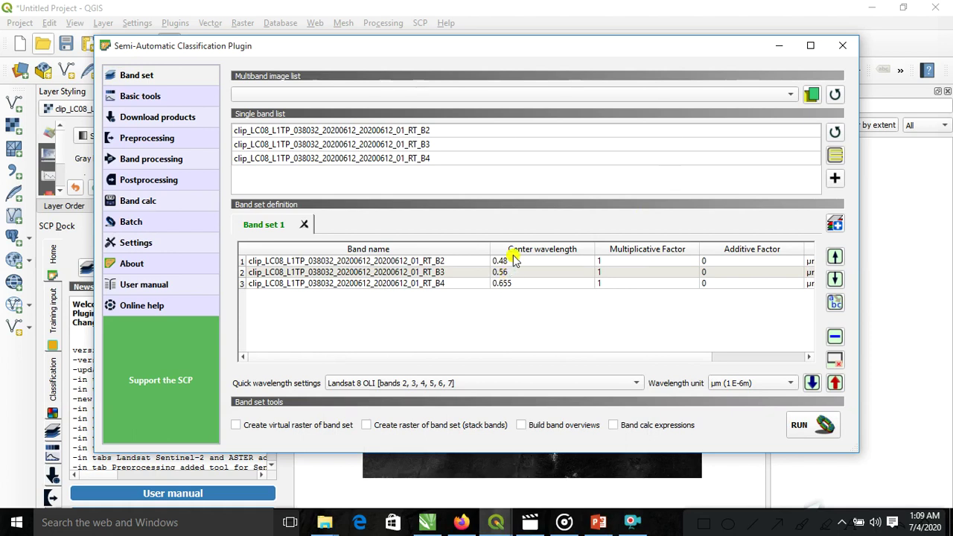
click(632, 522)
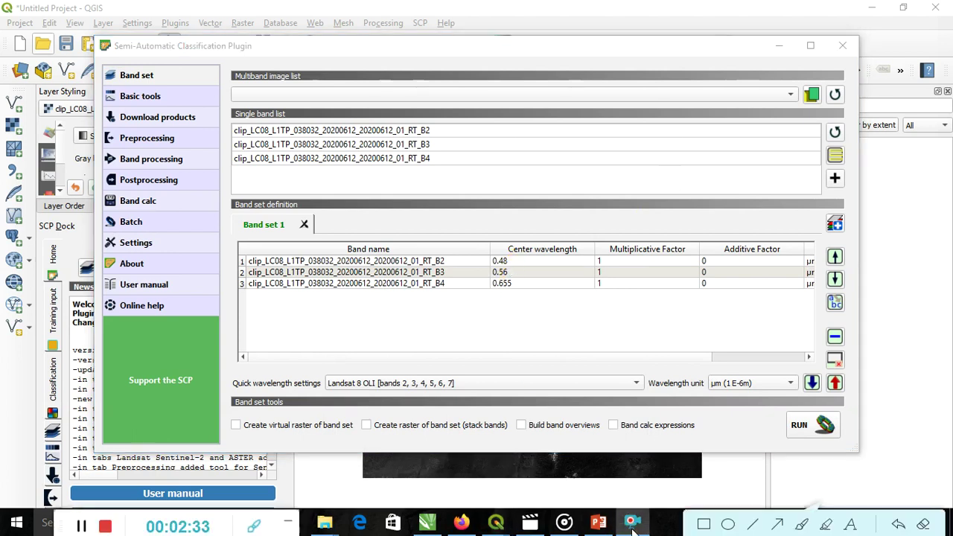
click(703, 524)
- Adjust the plugin window layout, then close the Semi-Automatic Classification Plugin window
mouse_move(461, 227)
mouse_down()
mouse_move(611, 350)
mouse_move(596, 315)
mouse_up()
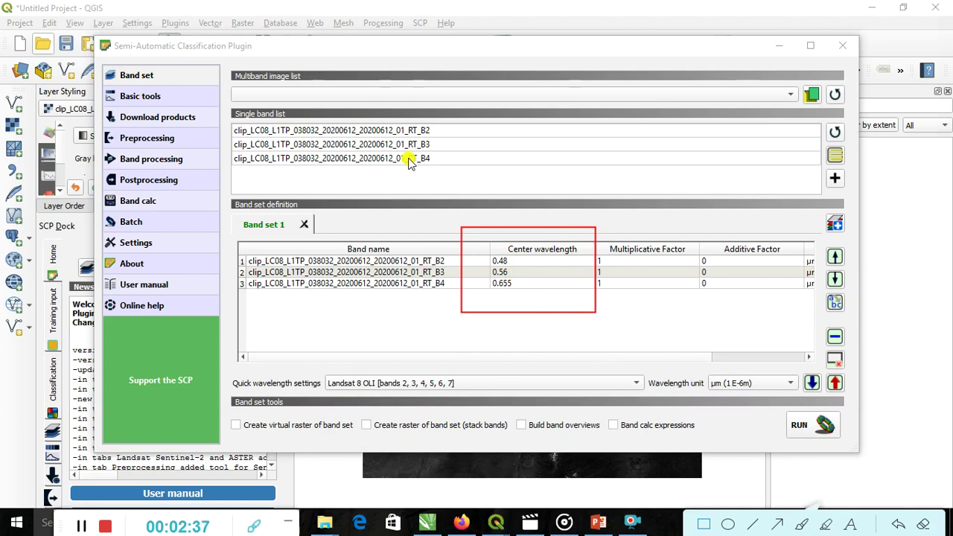
drag(410, 111, 452, 184)
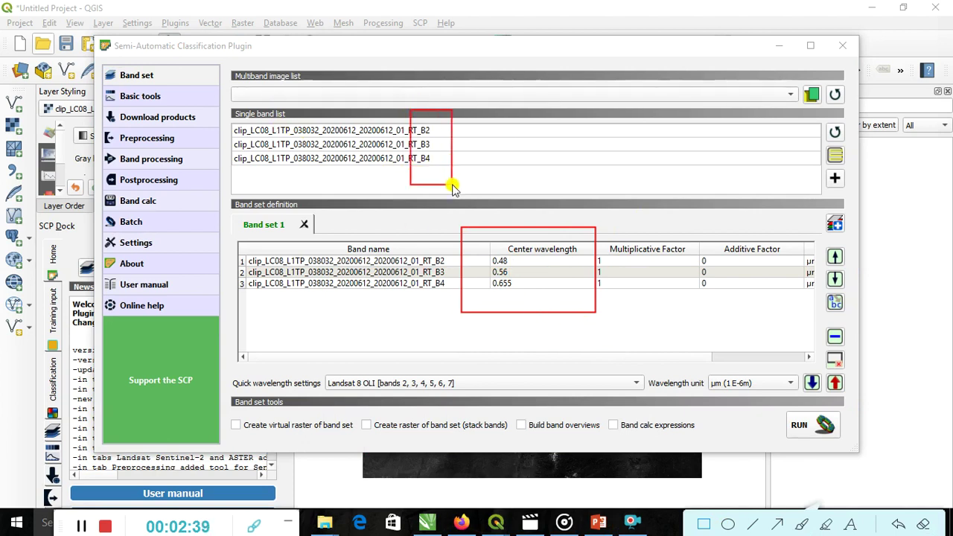
mouse_move(313, 365)
mouse_down()
mouse_move(363, 409)
mouse_move(658, 412)
mouse_up()
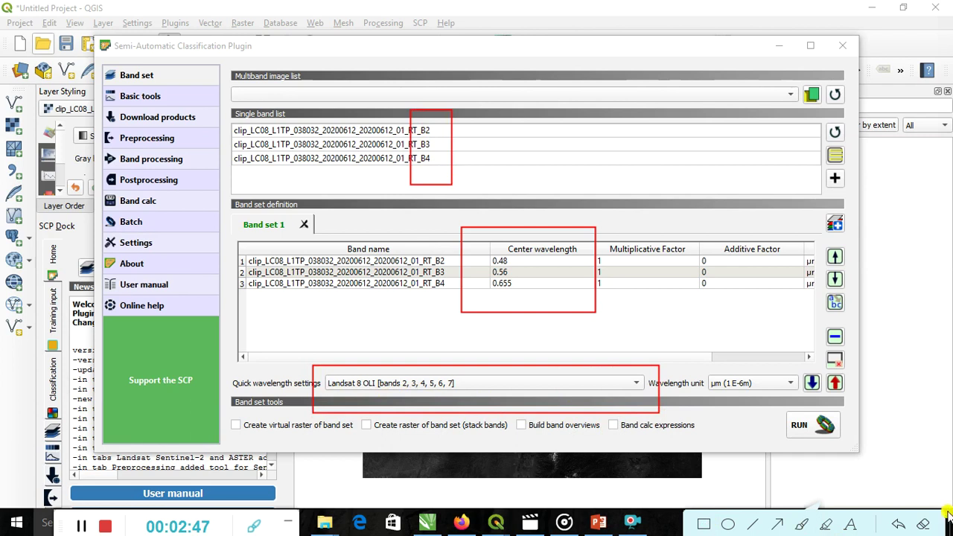
click(923, 524)
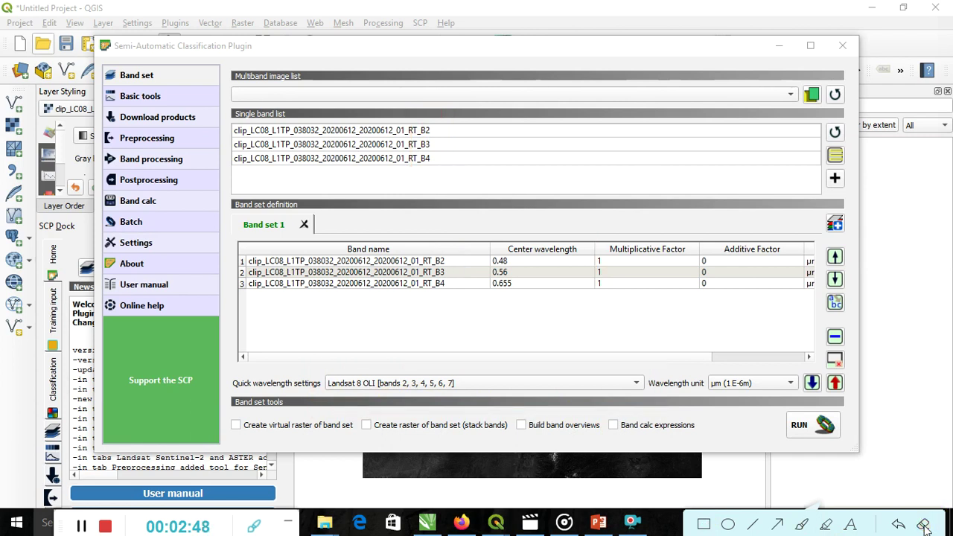
click(847, 47)
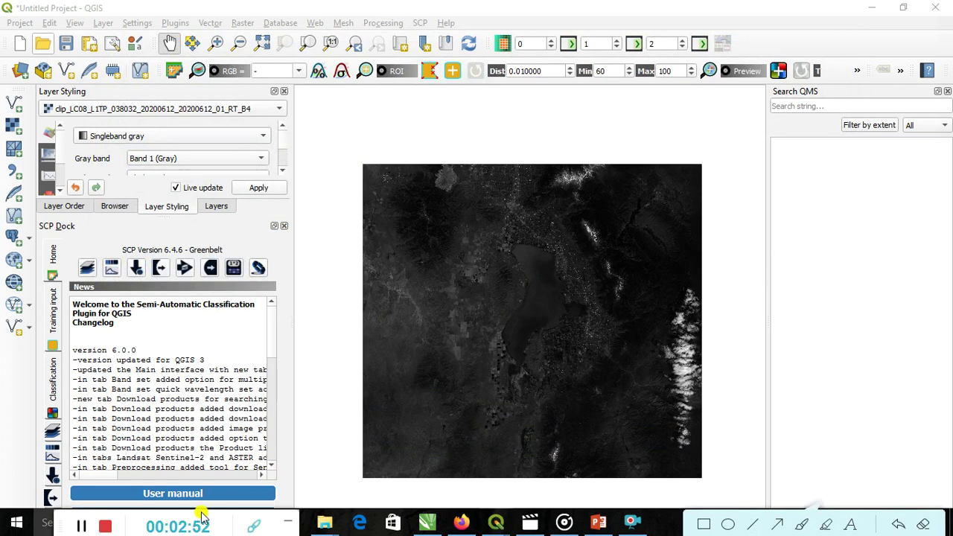
- Close the SCP dock, re-maximize QGIS and show the three clip band layers
click(283, 226)
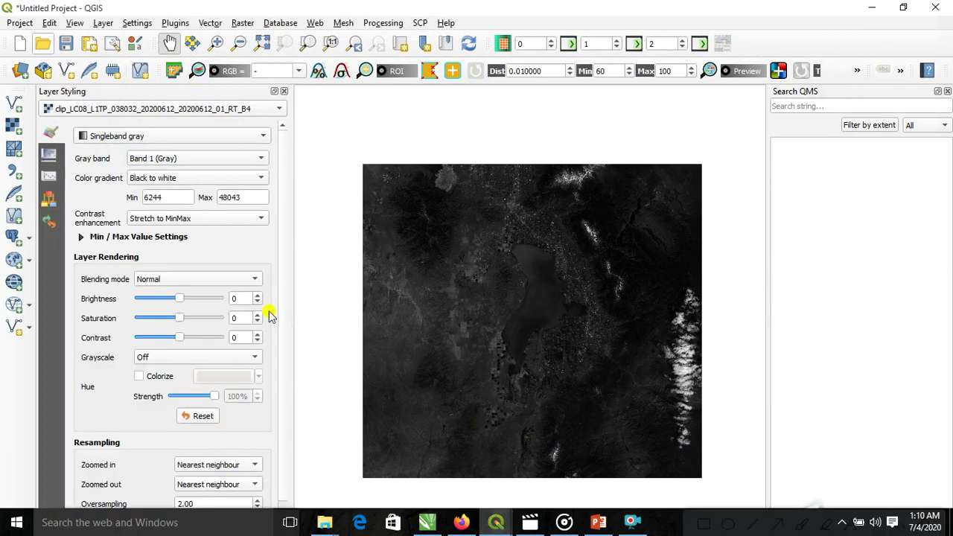
double_click(381, 9)
double_click(393, 63)
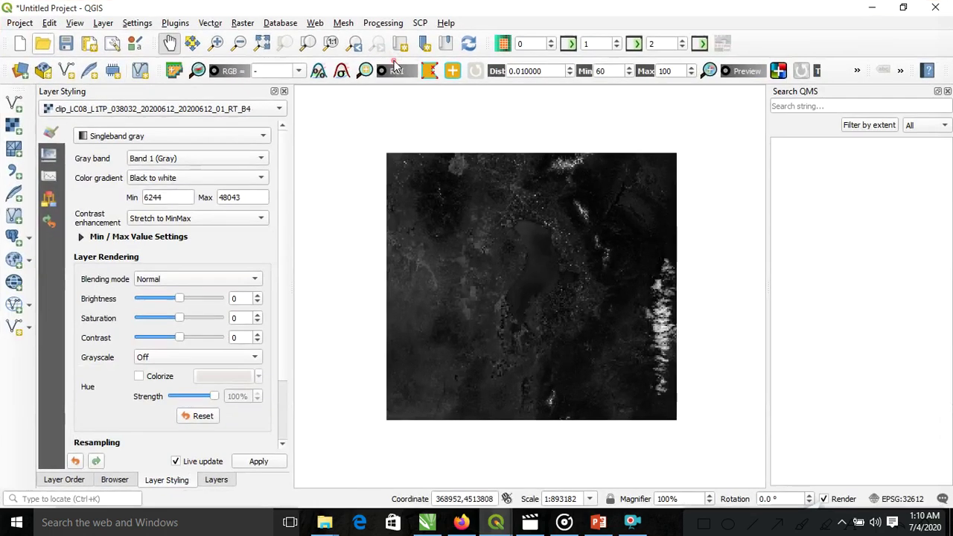
click(216, 480)
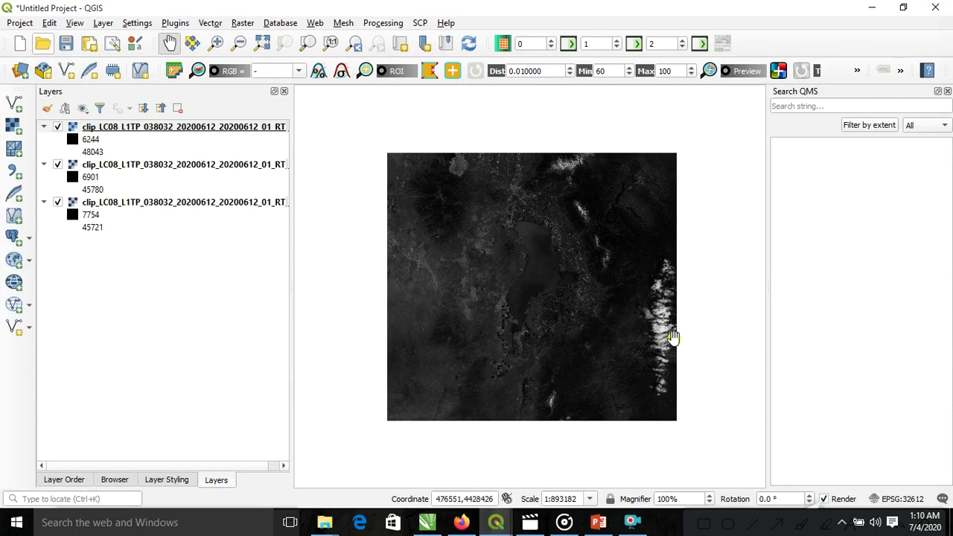
click(634, 524)
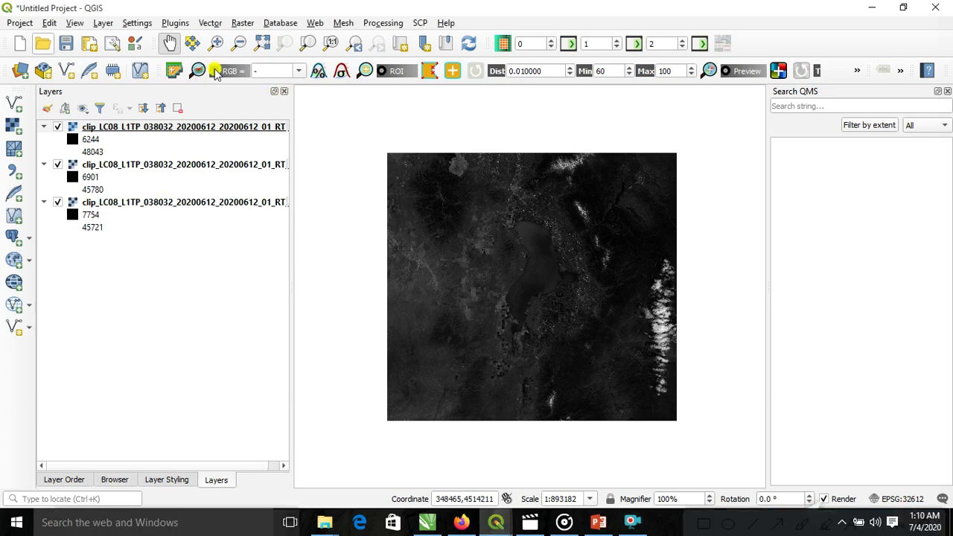
click(299, 72)
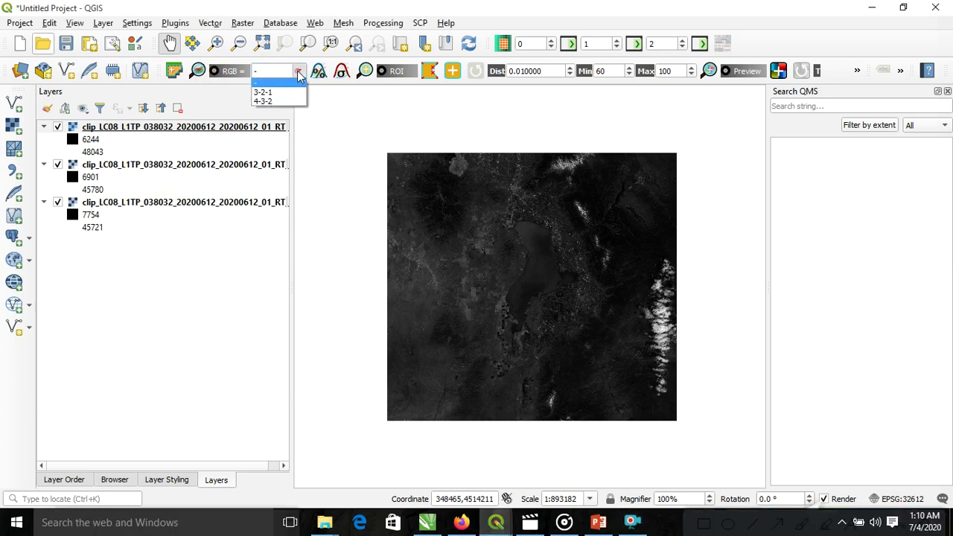
- Create the 4-3-2 natural colour composite as Virtual Band Set 1 and zoom in
click(268, 105)
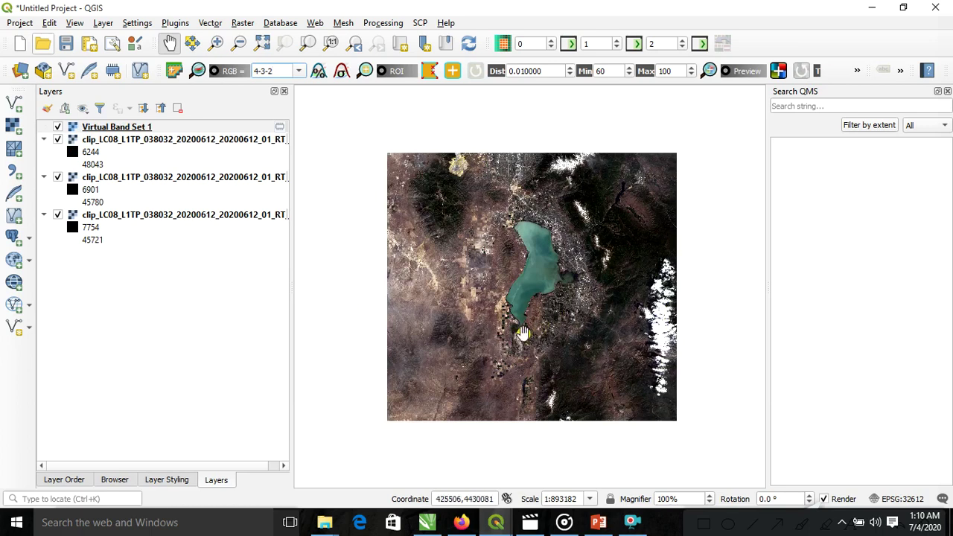
scroll(517, 337, up, 1)
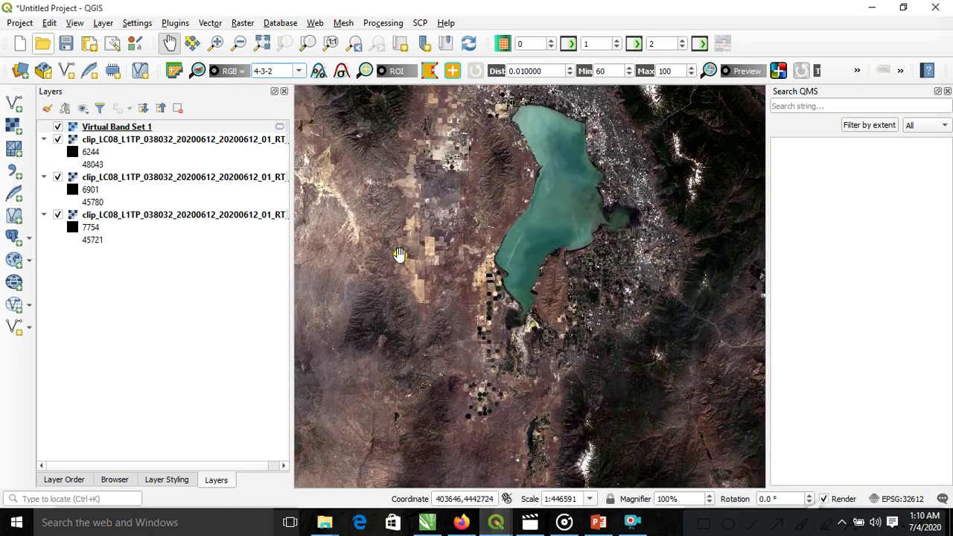
- Collapse the layer legends and hide the three clip band layers
click(160, 109)
click(57, 164)
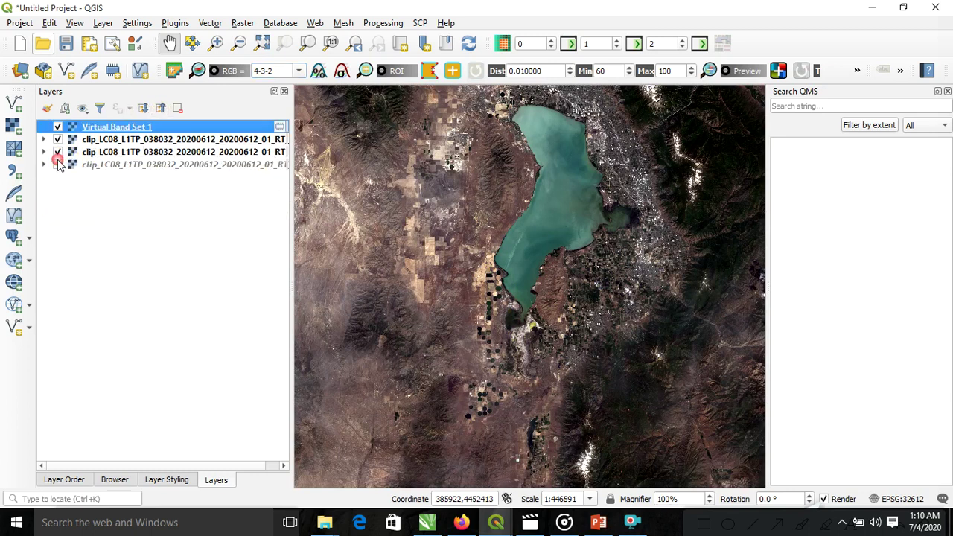
click(57, 152)
click(57, 139)
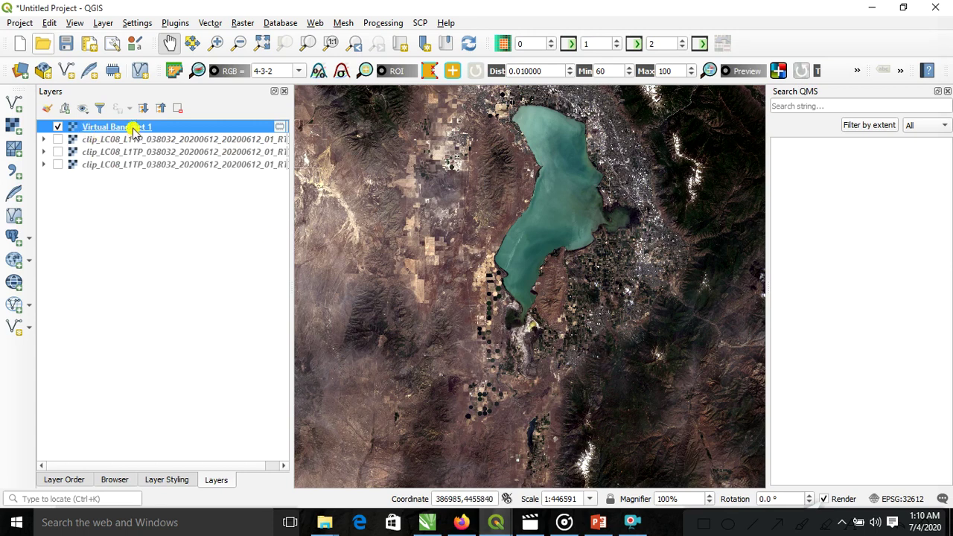
- Narrow the Layers and QMS panels and re-centre the map on the lake
drag(380, 244, 358, 277)
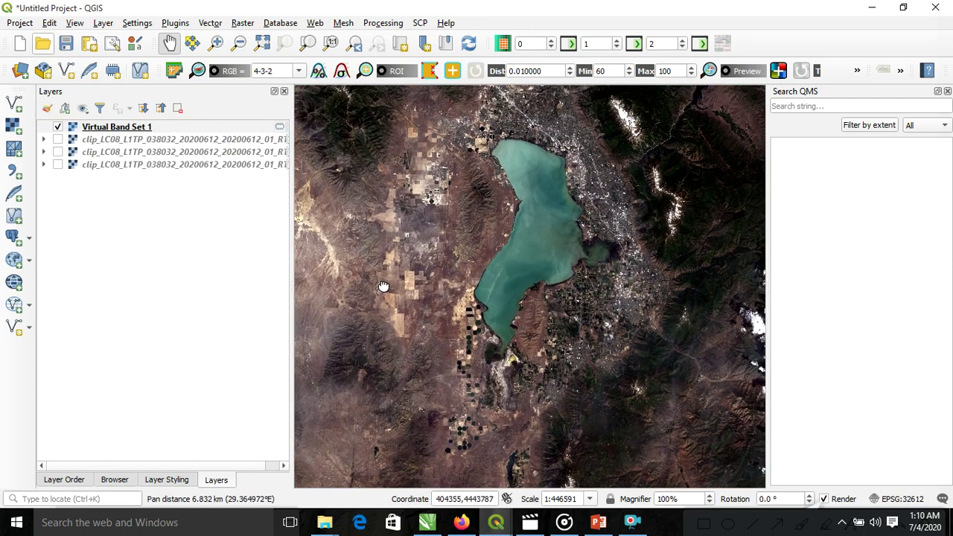
drag(296, 221, 108, 230)
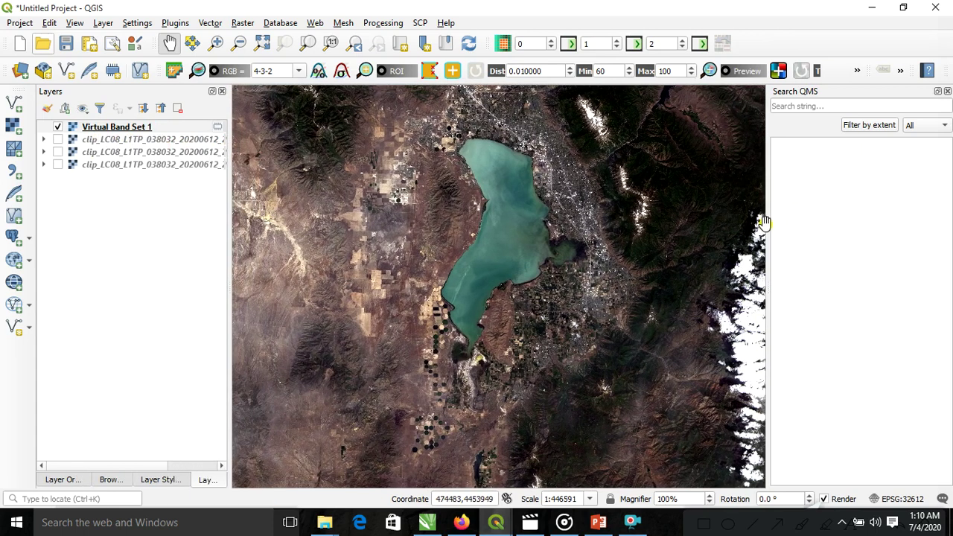
drag(766, 229, 842, 249)
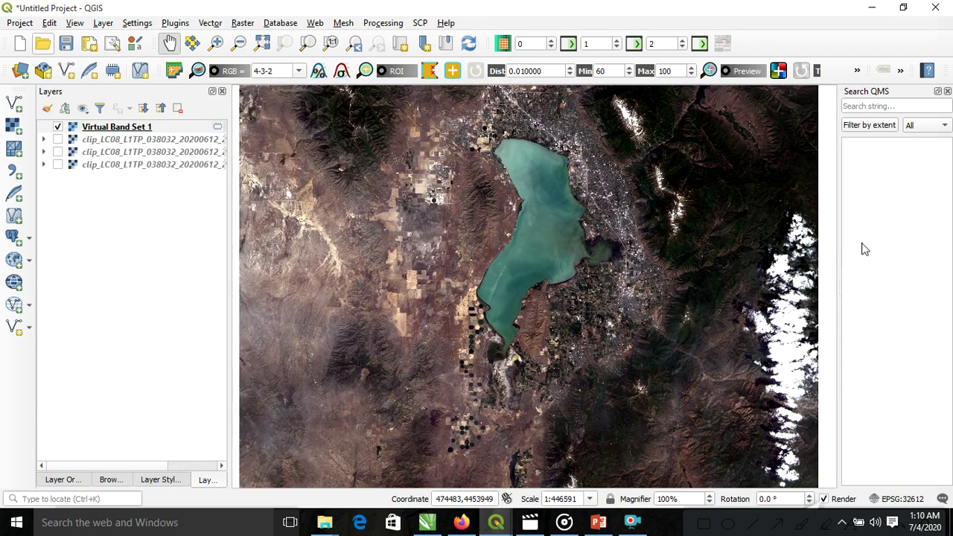
mouse_move(548, 217)
mouse_down()
mouse_move(519, 255)
mouse_move(555, 207)
mouse_up()
scroll(494, 345, up, 2)
scroll(494, 344, up, 1)
scroll(493, 345, down, 1)
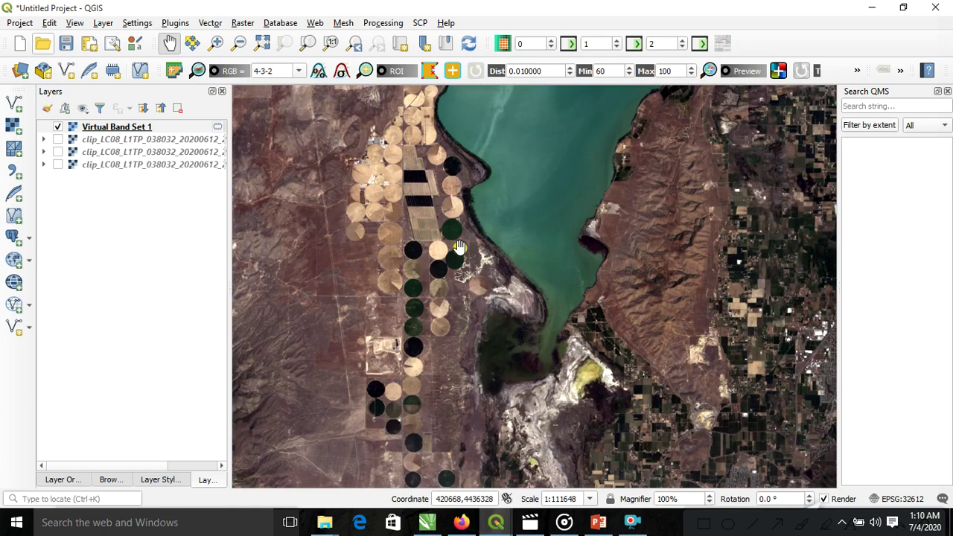
drag(459, 251, 459, 297)
scroll(459, 296, down, 1)
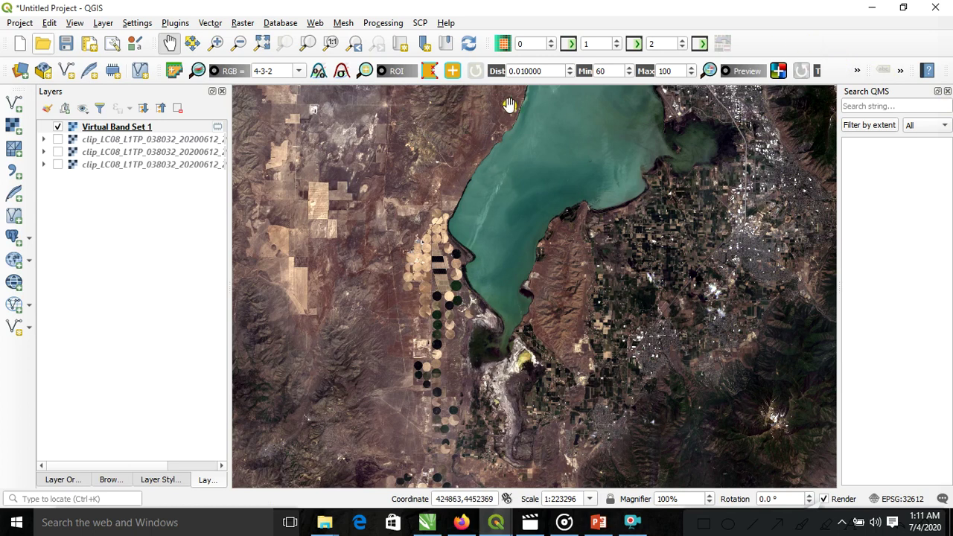
click(47, 108)
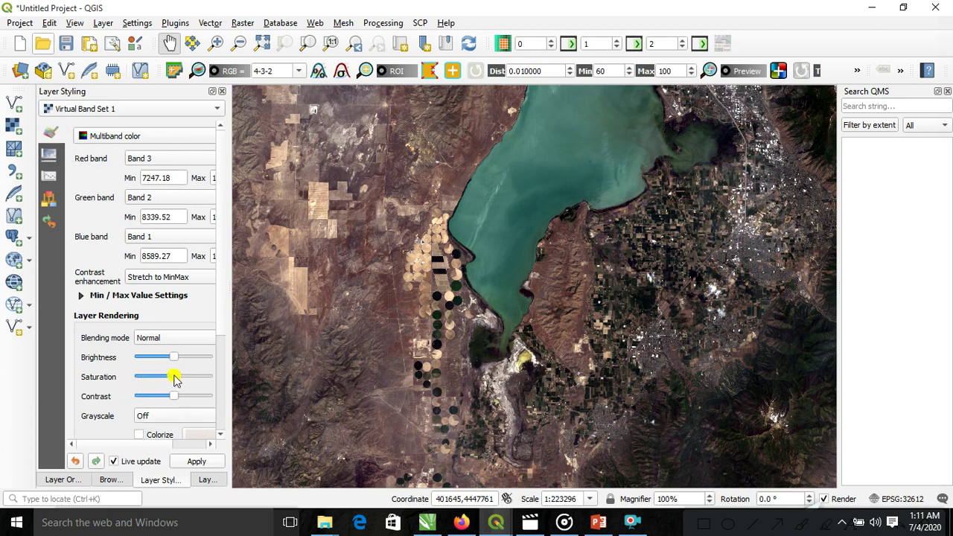
- Raise Virtual Band Set 1's saturation in Layer Styling for more vivid colours
drag(175, 379, 183, 380)
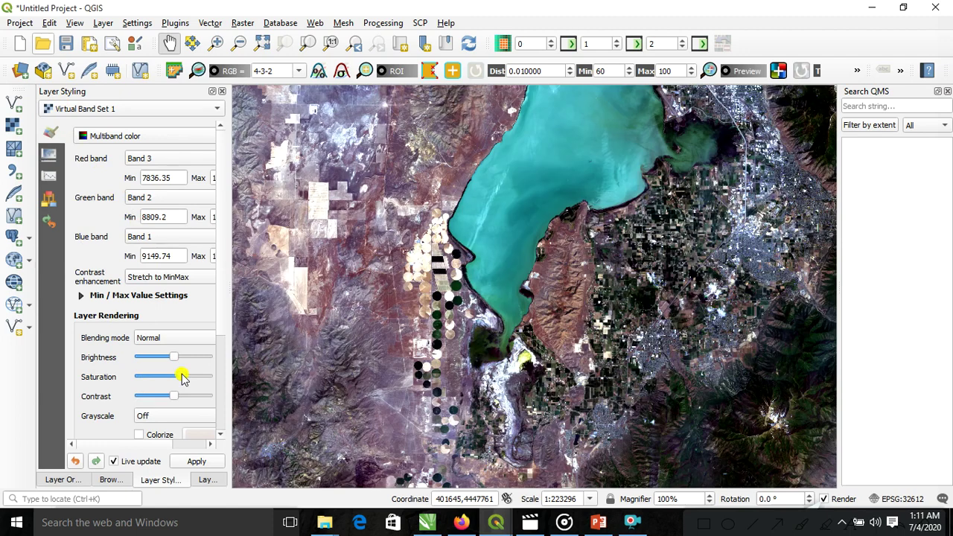
mouse_move(178, 361)
mouse_down()
mouse_move(190, 360)
mouse_move(167, 361)
mouse_move(175, 356)
mouse_up()
click(181, 338)
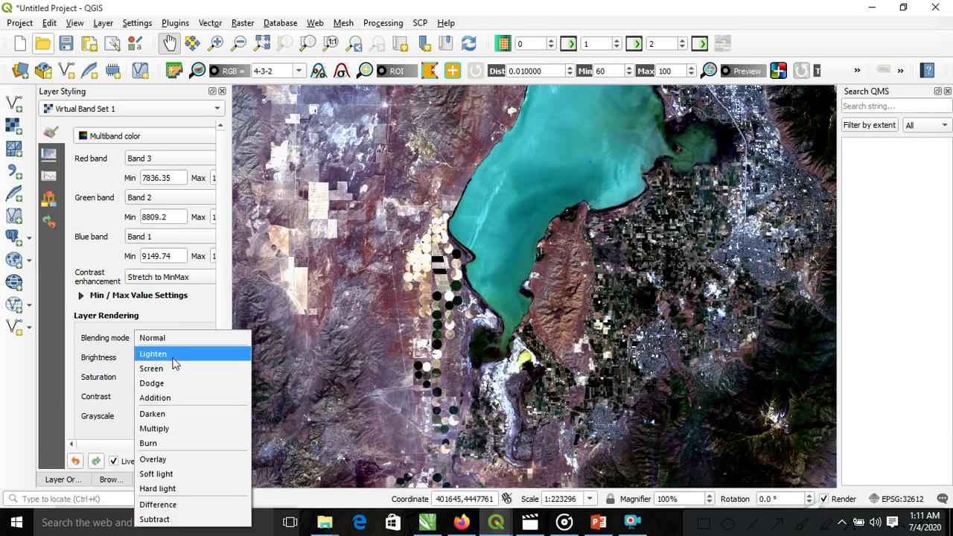
click(173, 355)
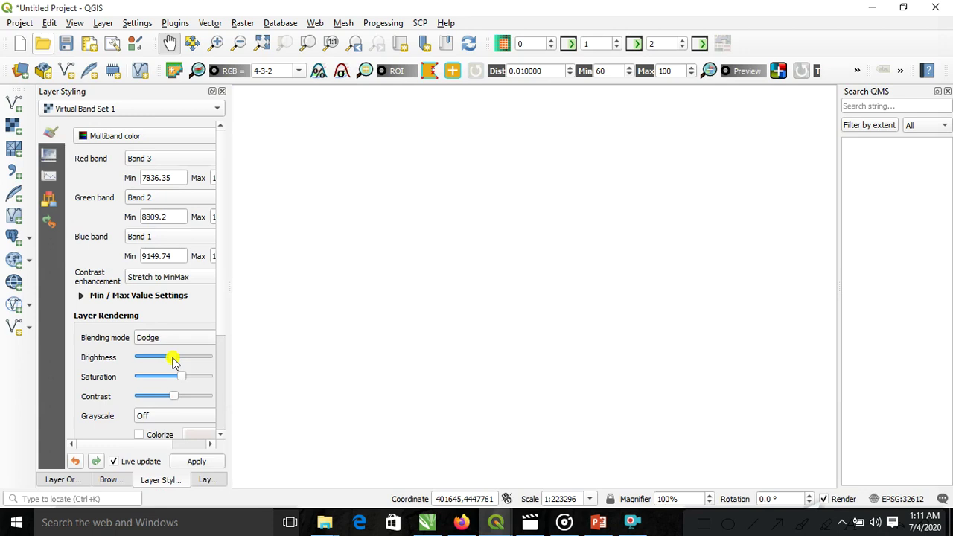
key(Down)
click(182, 339)
click(166, 368)
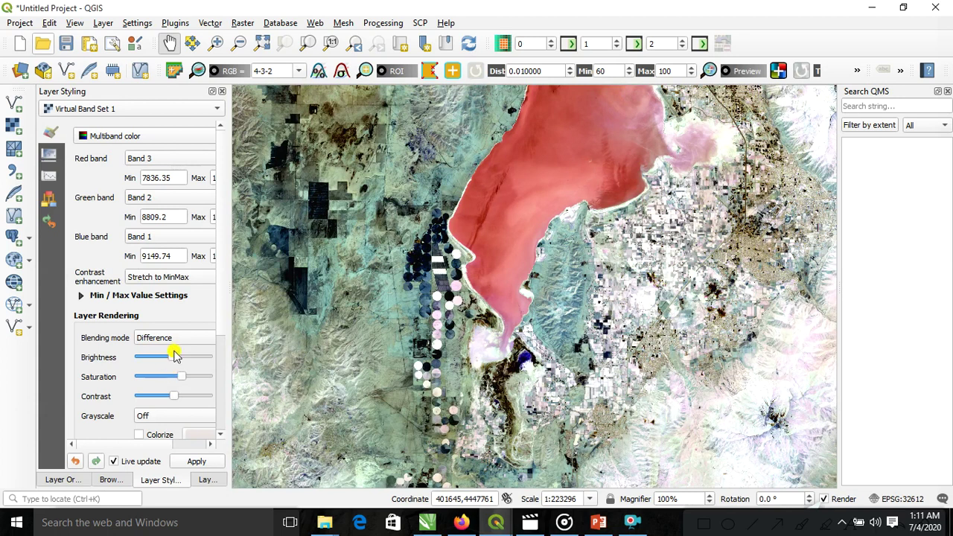
click(182, 338)
click(170, 355)
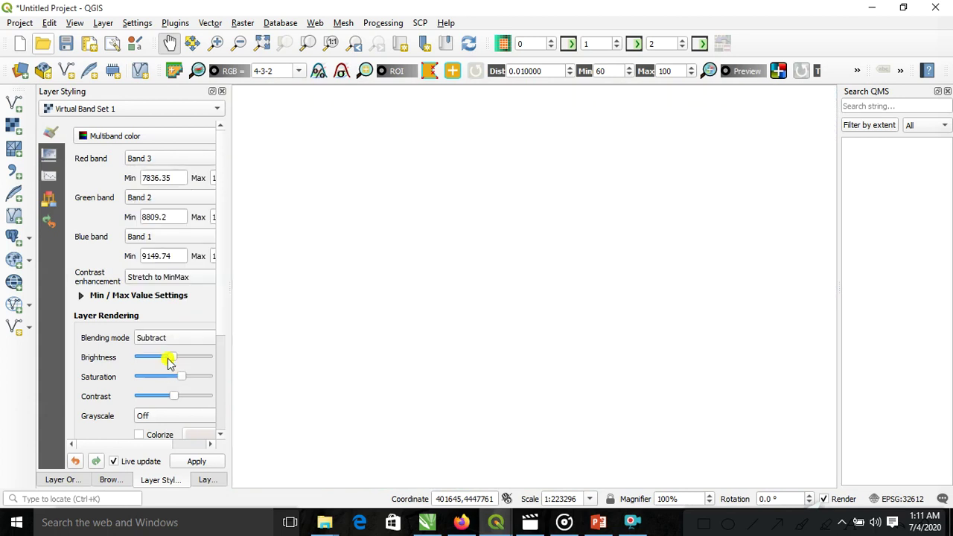
click(176, 337)
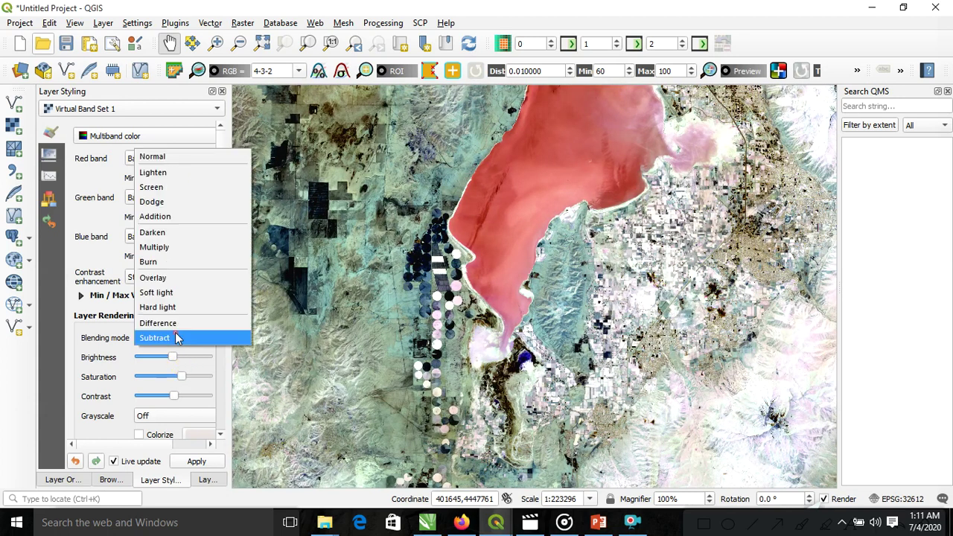
click(178, 157)
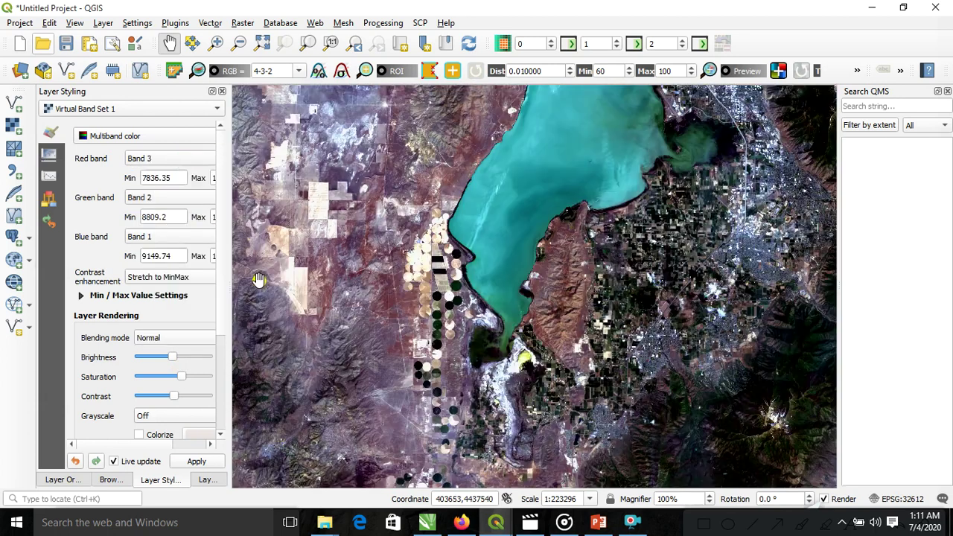
- Widen the styling panel and set saturation to 16 and brightness to 37
drag(187, 379, 201, 383)
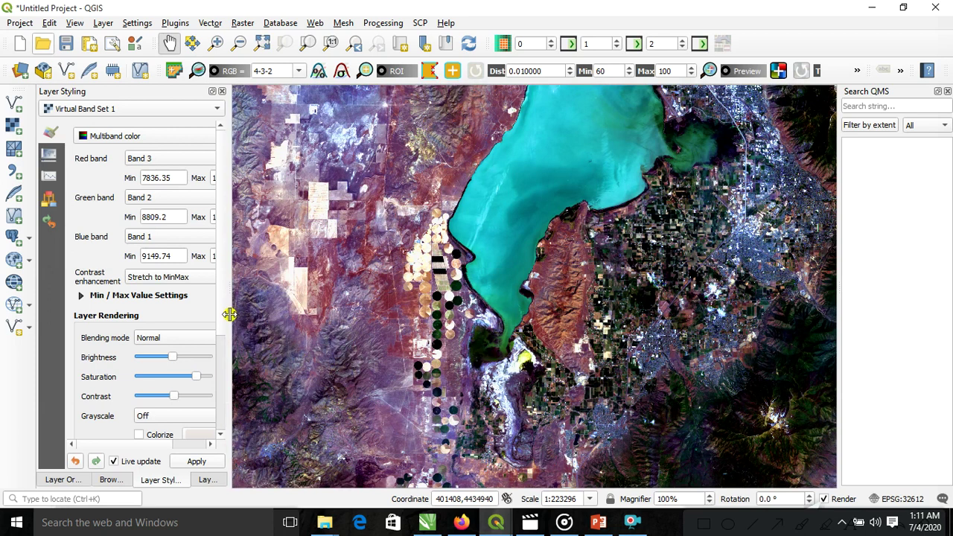
drag(232, 311, 300, 325)
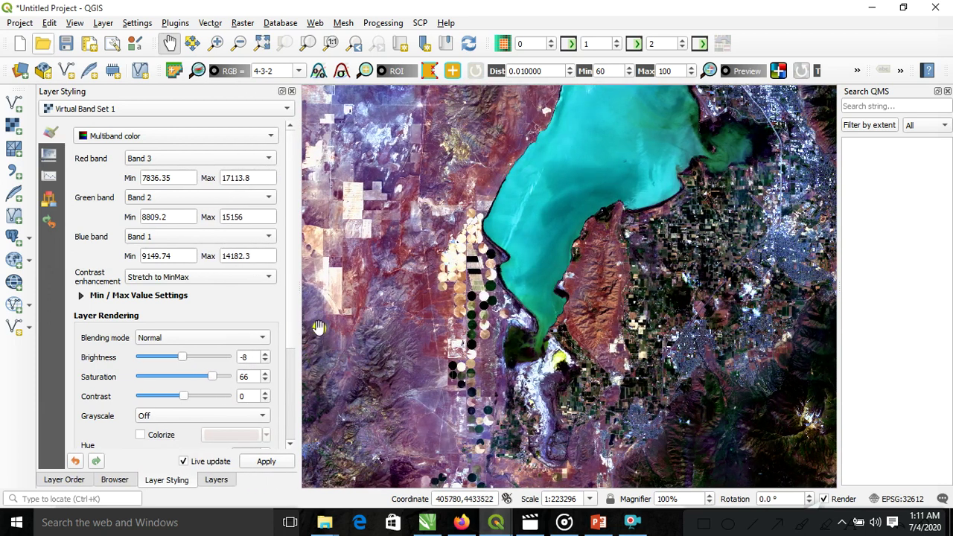
click(190, 375)
click(188, 378)
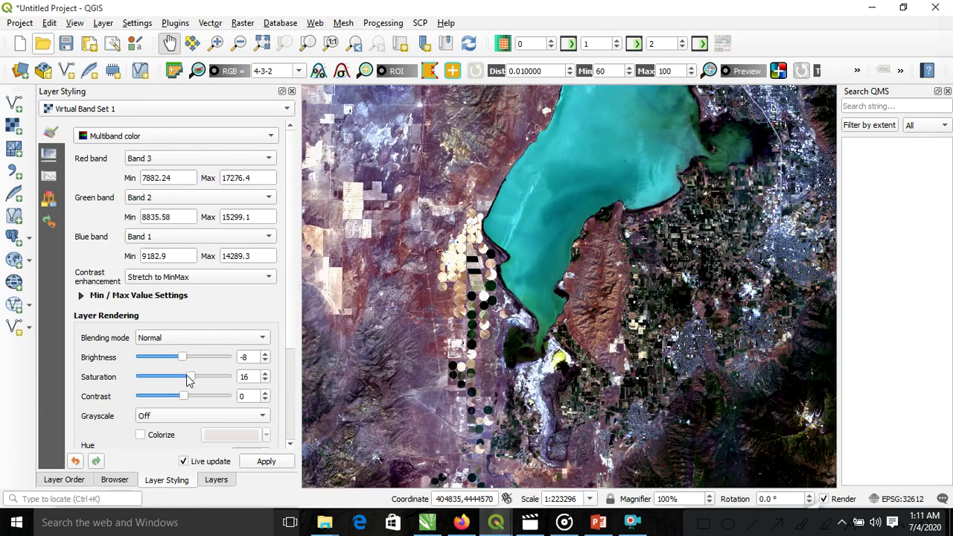
click(188, 359)
click(192, 357)
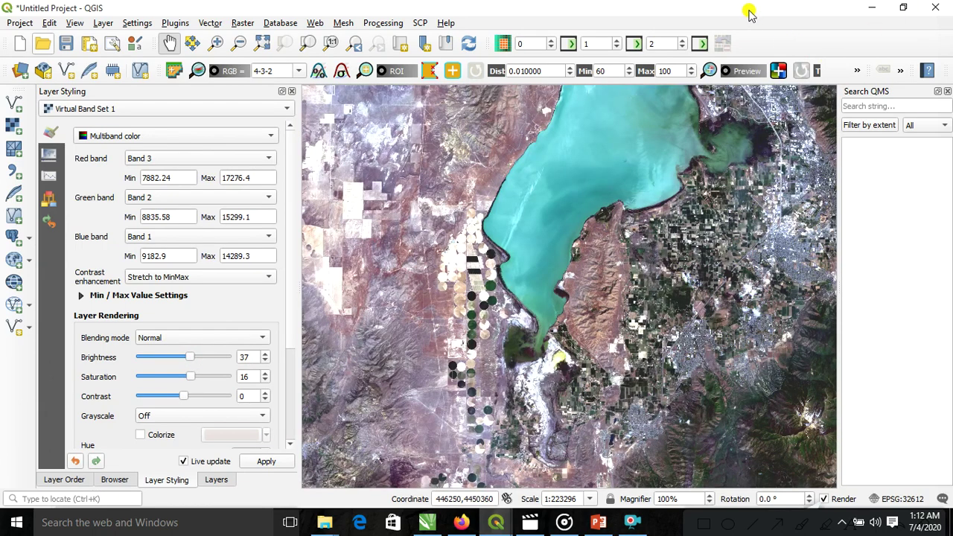
right_click(744, 45)
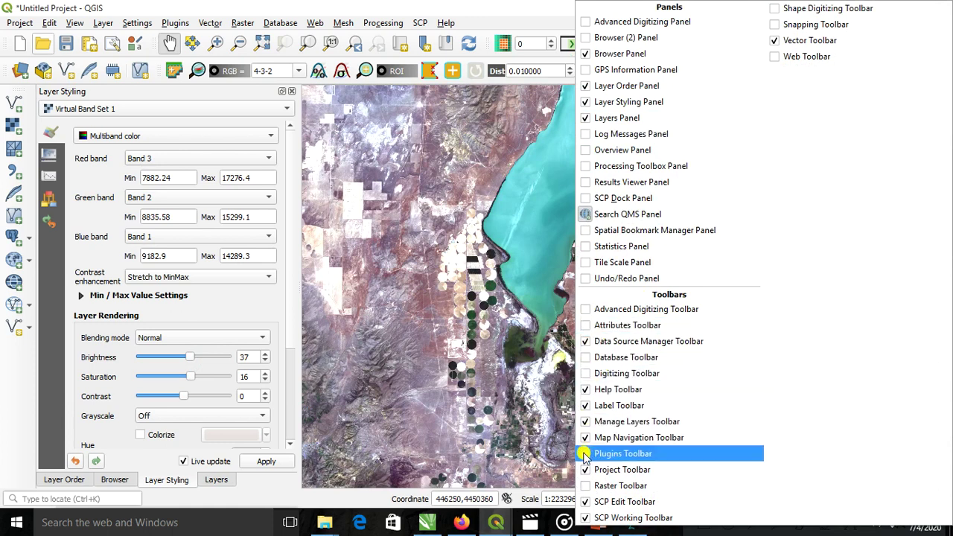
- Enable the Raster Toolbar, try its stretches, and settle on Local cumulative cut stretch
click(584, 488)
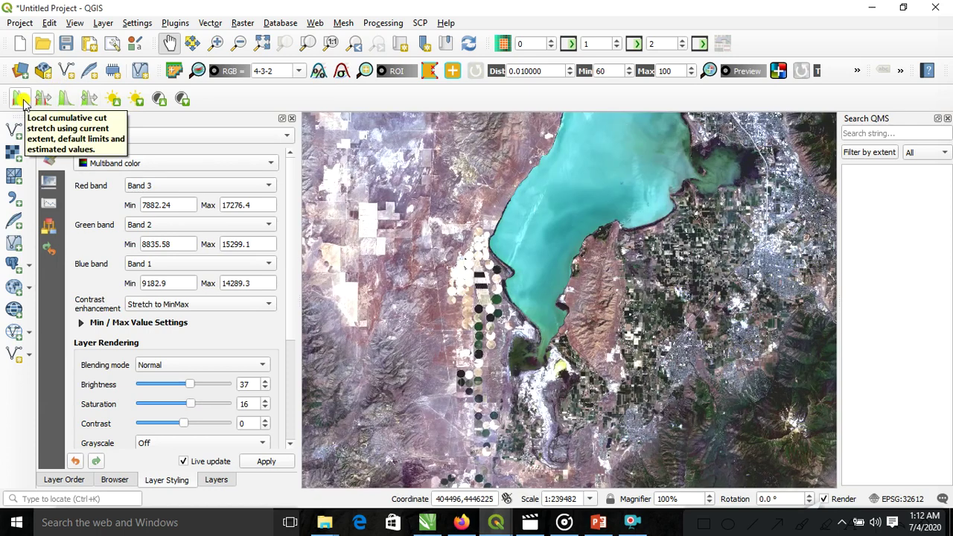
click(21, 99)
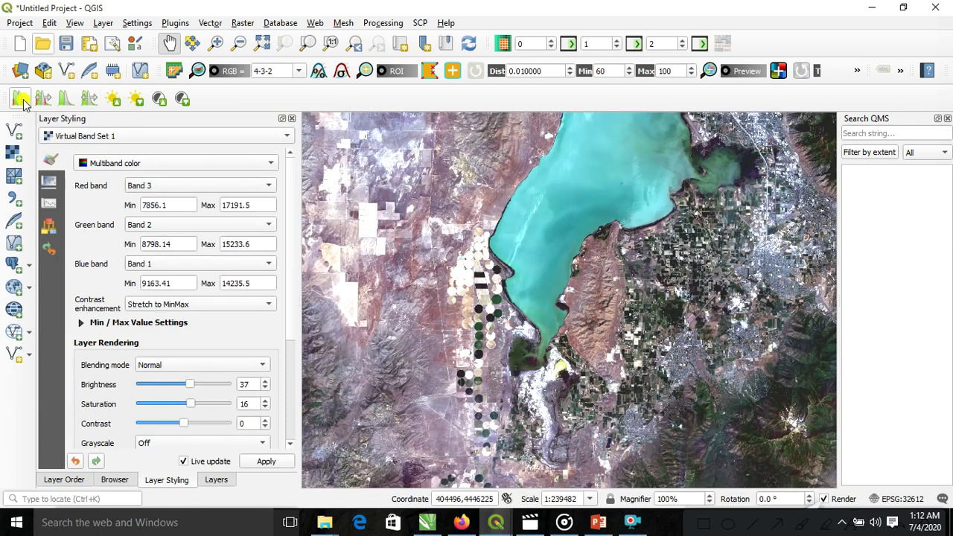
click(42, 98)
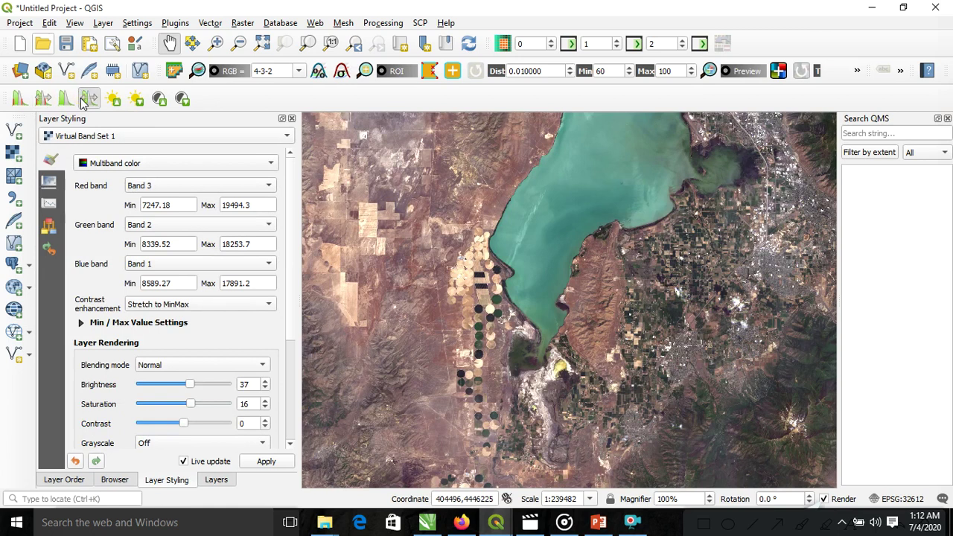
click(85, 102)
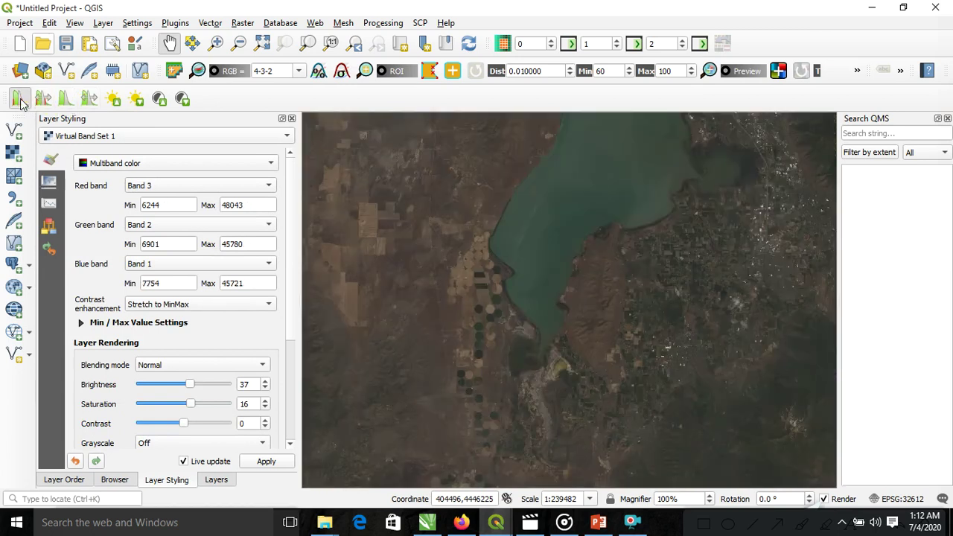
click(21, 99)
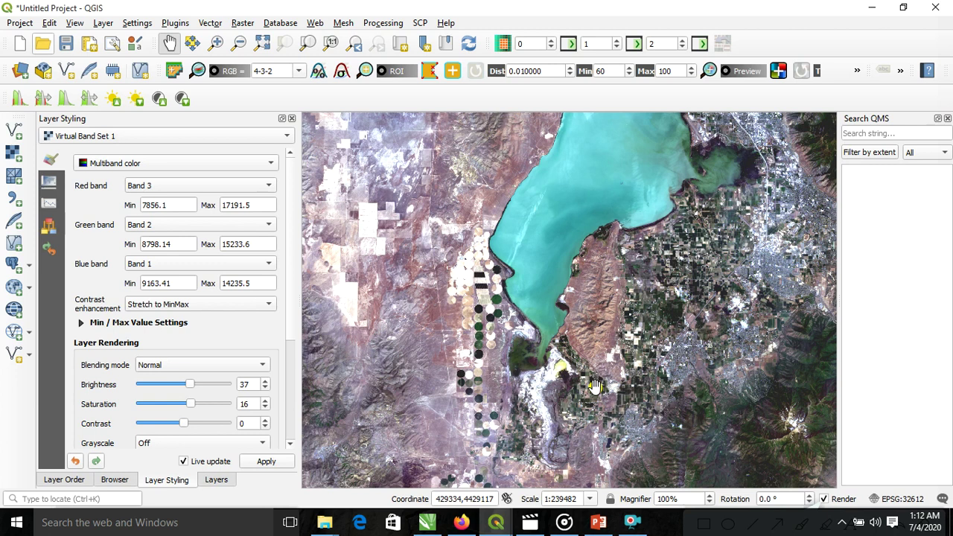
click(632, 521)
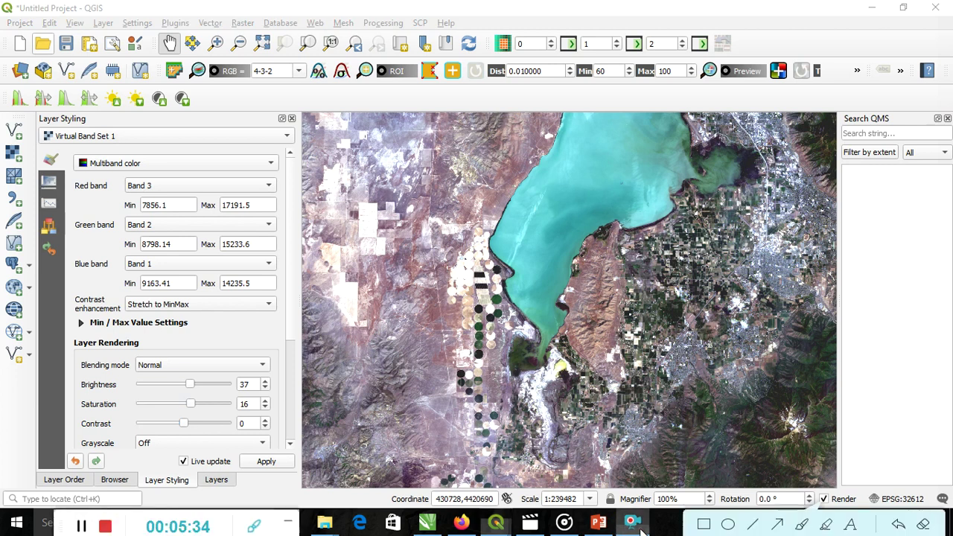